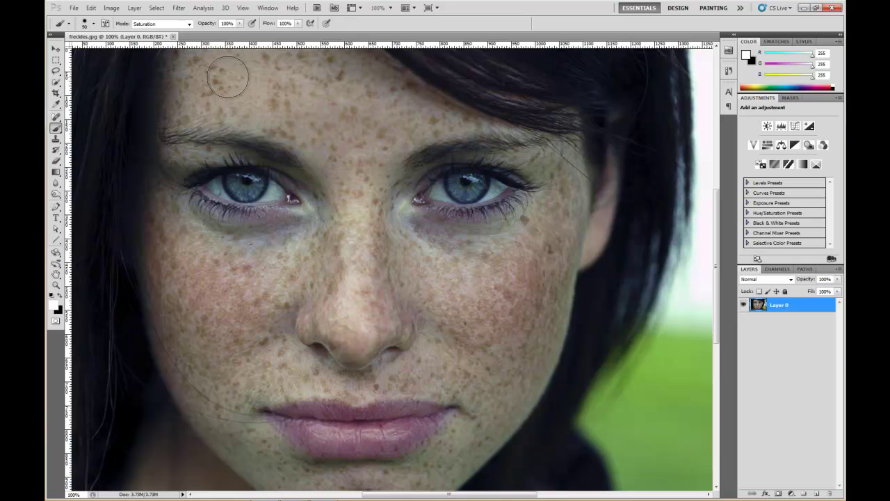
Paint a Quick Mask over the skin of the forehead, nose, cheeks and chin with a brush of about 95 px and 50% hardness.
scroll(350, 217, "down", 1)
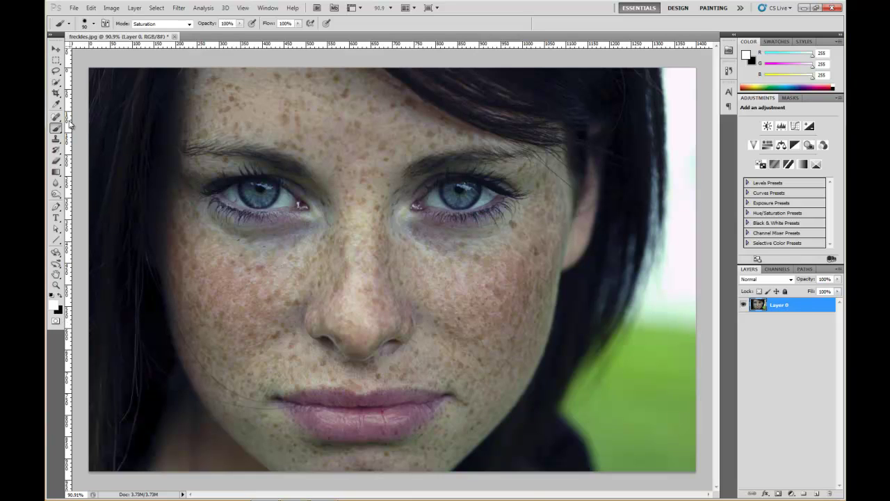
left_click(94, 25)
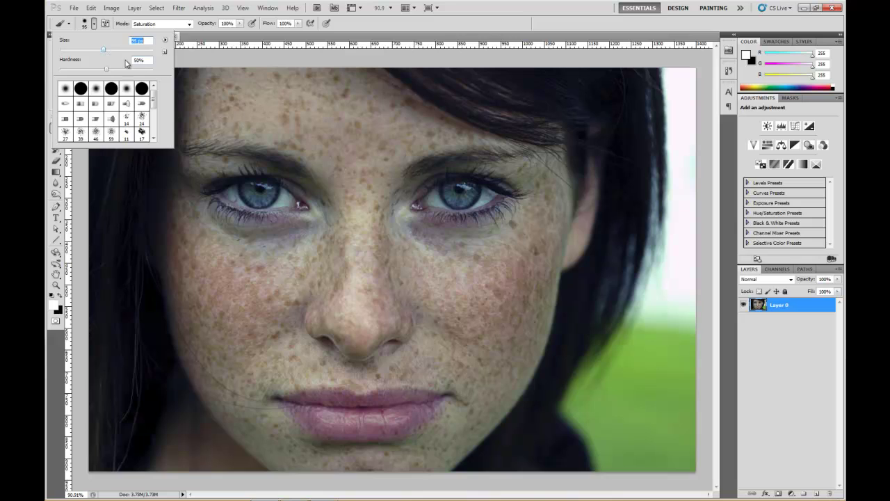
left_click(95, 27)
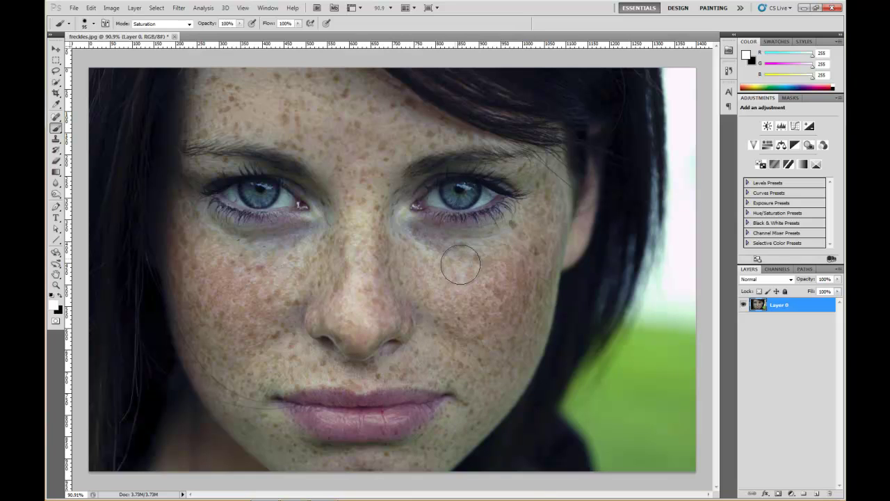
left_click(56, 322)
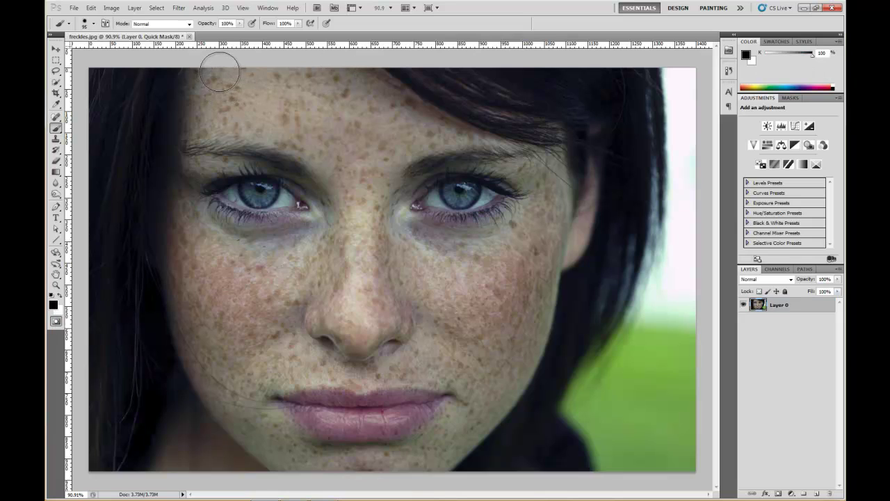
mouse_move(220, 71)
left_mouse_down()
mouse_move(216, 113)
mouse_move(254, 77)
mouse_move(341, 77)
mouse_move(423, 133)
mouse_move(384, 157)
mouse_move(375, 177)
mouse_move(388, 198)
mouse_move(371, 175)
mouse_move(368, 129)
mouse_move(323, 90)
mouse_move(264, 96)
mouse_move(214, 118)
mouse_move(285, 124)
mouse_move(338, 167)
mouse_move(338, 218)
mouse_move(320, 238)
mouse_move(225, 244)
mouse_move(187, 230)
mouse_move(191, 306)
mouse_move(207, 357)
mouse_move(252, 426)
mouse_move(301, 460)
mouse_move(371, 465)
mouse_move(437, 449)
mouse_move(478, 400)
mouse_move(481, 379)
mouse_move(408, 366)
mouse_move(452, 370)
mouse_move(487, 360)
mouse_move(413, 357)
mouse_move(431, 345)
mouse_move(438, 318)
mouse_move(341, 143)
mouse_move(350, 133)
mouse_move(375, 184)
mouse_move(366, 211)
mouse_move(381, 207)
mouse_move(393, 230)
mouse_move(467, 247)
mouse_move(506, 243)
mouse_move(545, 206)
mouse_move(553, 217)
mouse_move(537, 247)
left_mouse_up()
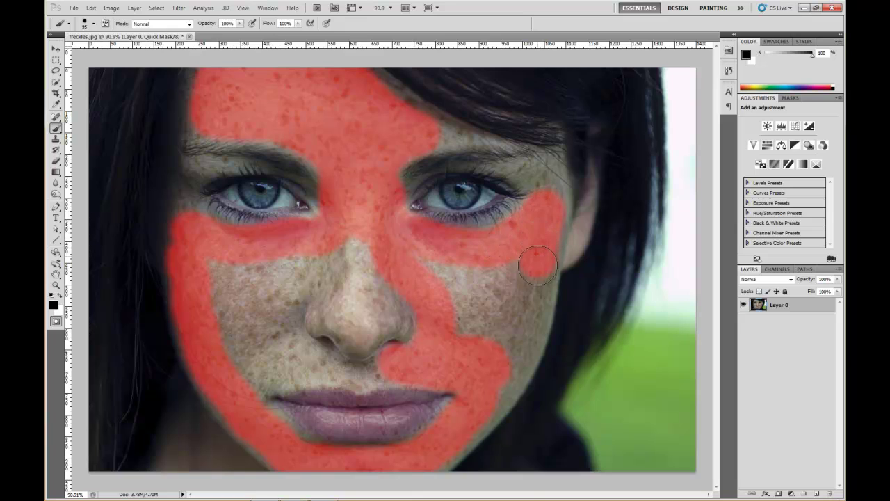
left_click_drag(535, 283, 496, 384)
mouse_move(476, 413)
left_mouse_down()
mouse_move(499, 355)
mouse_move(505, 273)
mouse_move(426, 258)
mouse_move(459, 328)
mouse_move(478, 290)
mouse_move(464, 315)
mouse_move(347, 242)
mouse_move(307, 260)
mouse_move(223, 266)
mouse_move(207, 282)
mouse_move(250, 381)
mouse_move(237, 300)
mouse_move(251, 308)
mouse_move(273, 364)
mouse_move(263, 290)
mouse_move(278, 278)
mouse_move(275, 308)
mouse_move(294, 282)
mouse_move(330, 283)
mouse_move(331, 312)
mouse_move(346, 311)
mouse_move(358, 333)
mouse_move(367, 248)
mouse_move(362, 322)
mouse_move(384, 315)
left_mouse_up()
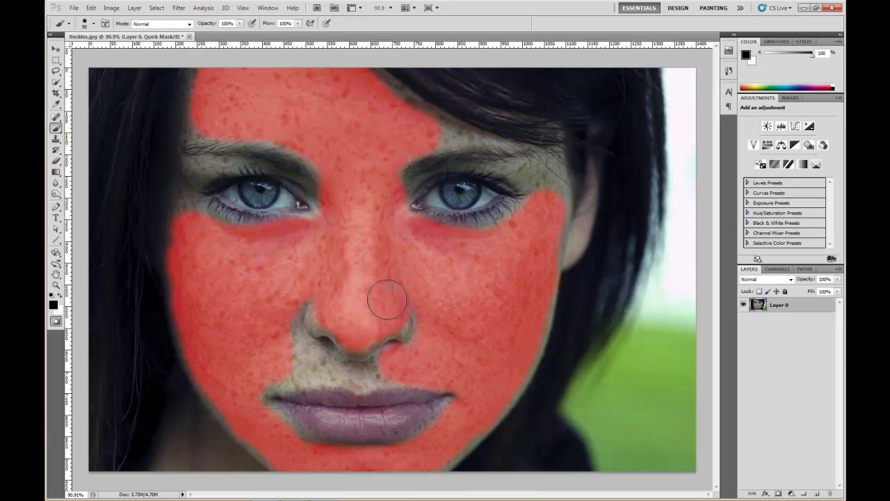
mouse_move(306, 292)
left_mouse_down()
mouse_move(284, 298)
mouse_move(272, 318)
mouse_move(288, 347)
mouse_move(312, 360)
mouse_move(245, 385)
mouse_move(263, 421)
left_mouse_up()
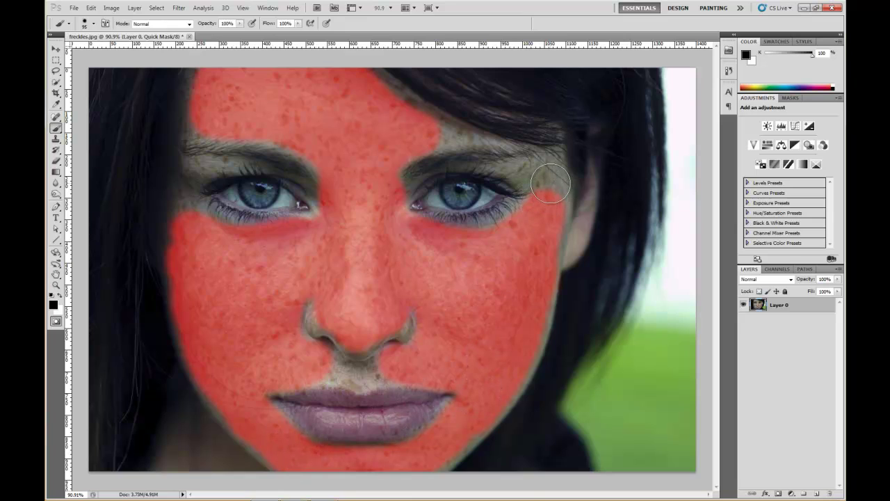
Reduce the brush to about 50 px and mask the remaining skin around the eyes, below the brows and above the upper lip.
key("bracketleft")
key("bracketleft")
key("bracketleft")
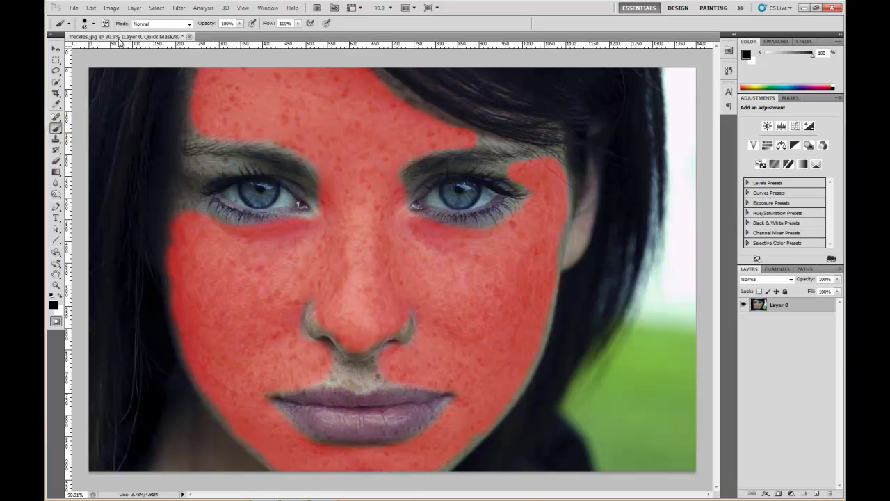
left_click(94, 24)
left_click(222, 122)
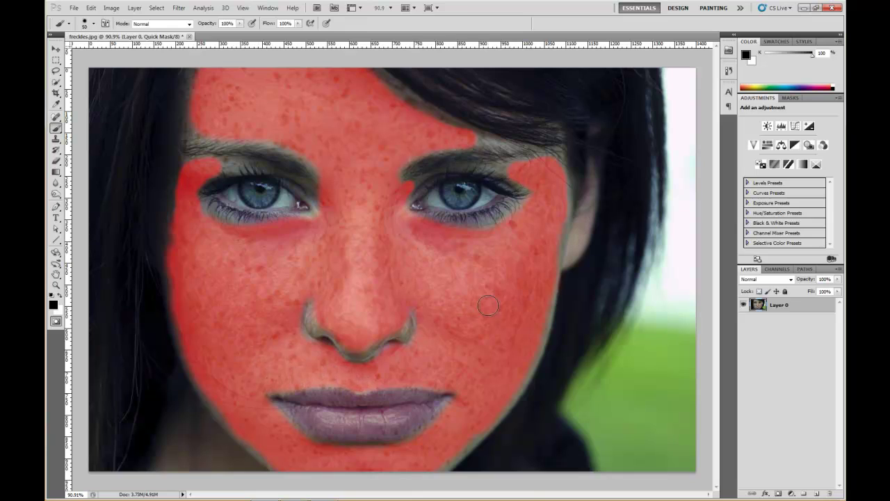
Exit Quick Mask mode and invert the selection so only the facial skin is selected.
left_click(56, 323)
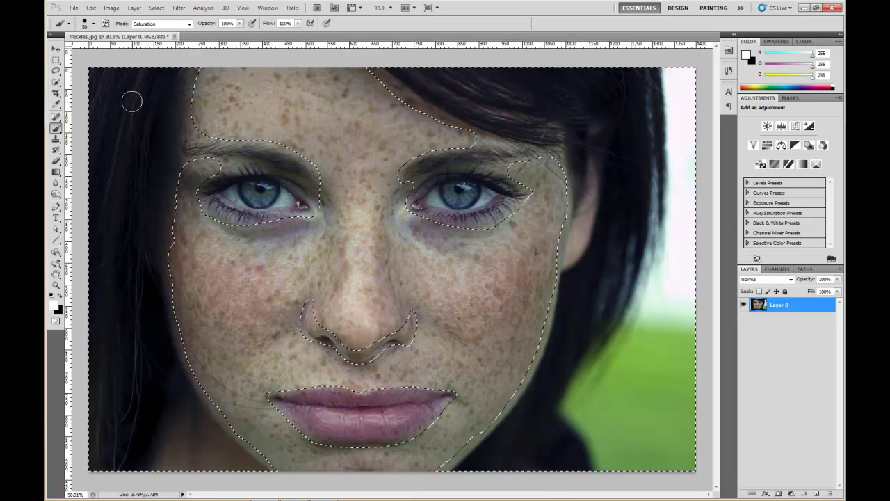
left_click(157, 9)
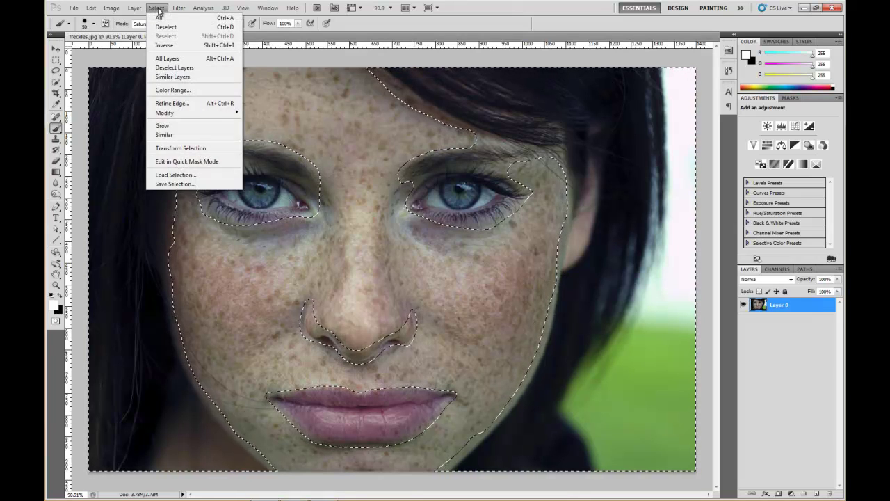
left_click(164, 45)
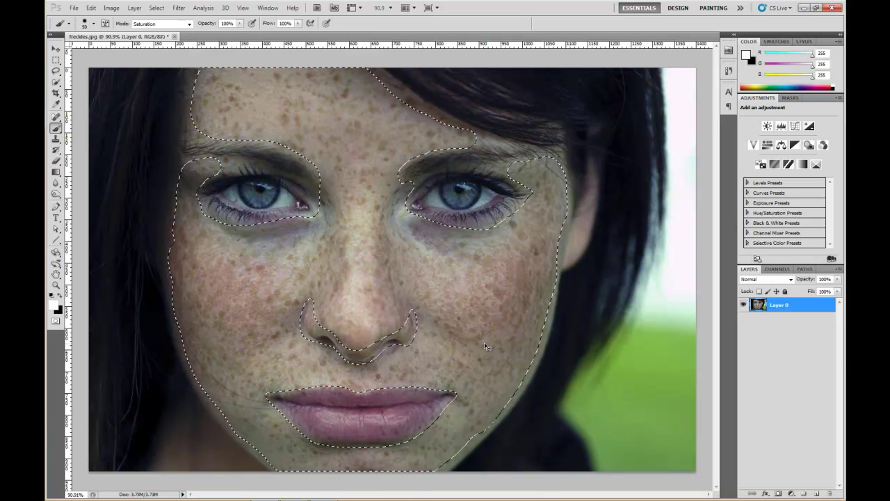
Copy the selected skin onto a new layer and check it in isolation by briefly hiding the original photo layer.
left_click(816, 493)
key("ctrl+shift+alt+e")
key("ctrl+d")
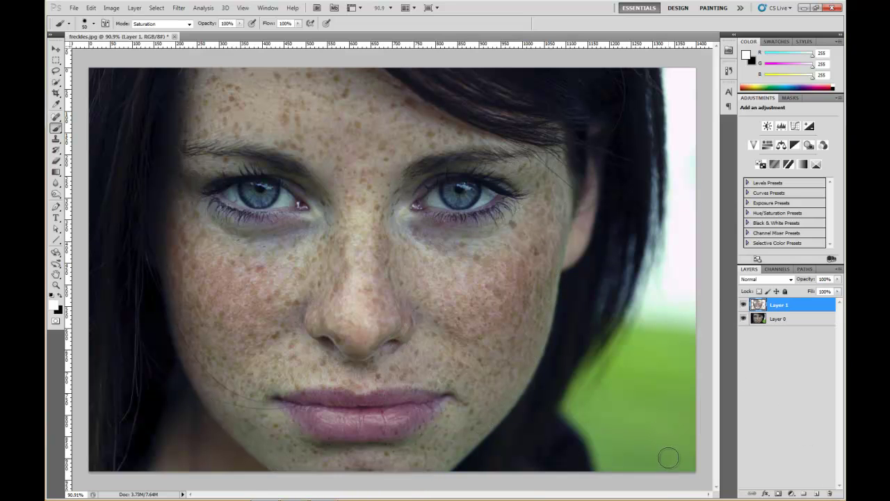
left_click(742, 319)
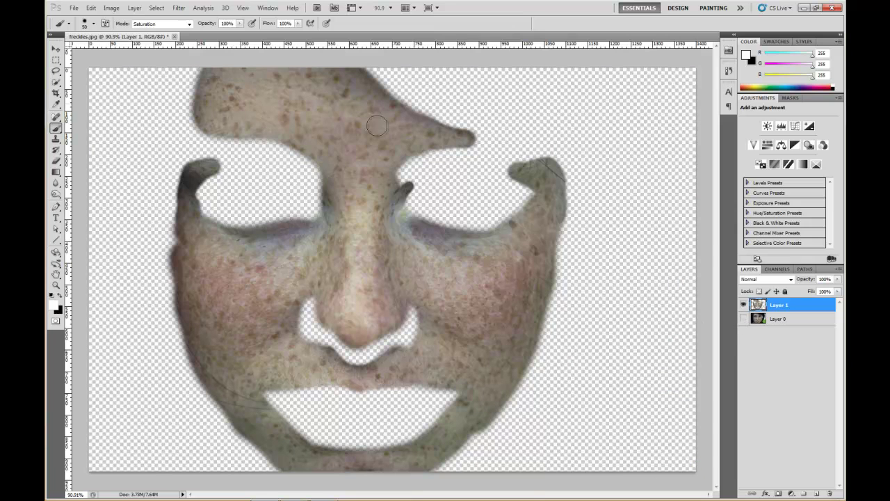
left_click(743, 318)
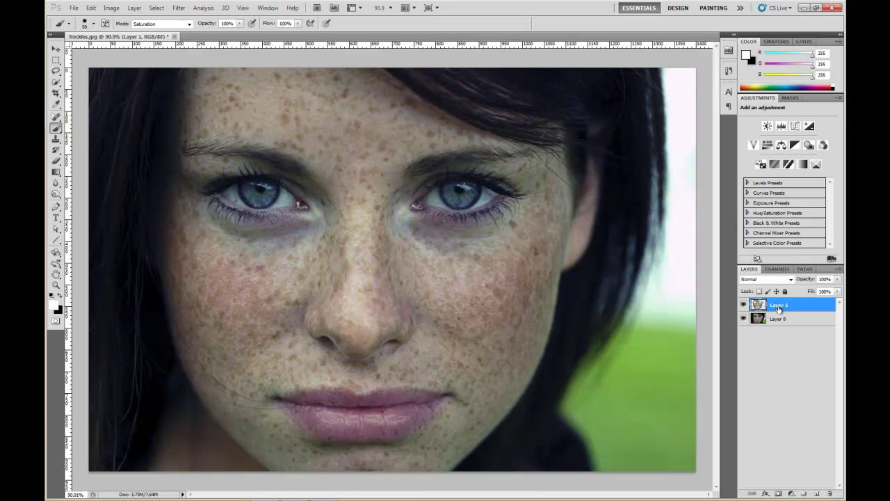
Apply a Gaussian Blur to the copied skin layer, with a radius large enough to smooth away the freckles.
left_click(182, 10)
mouse_move(191, 96)
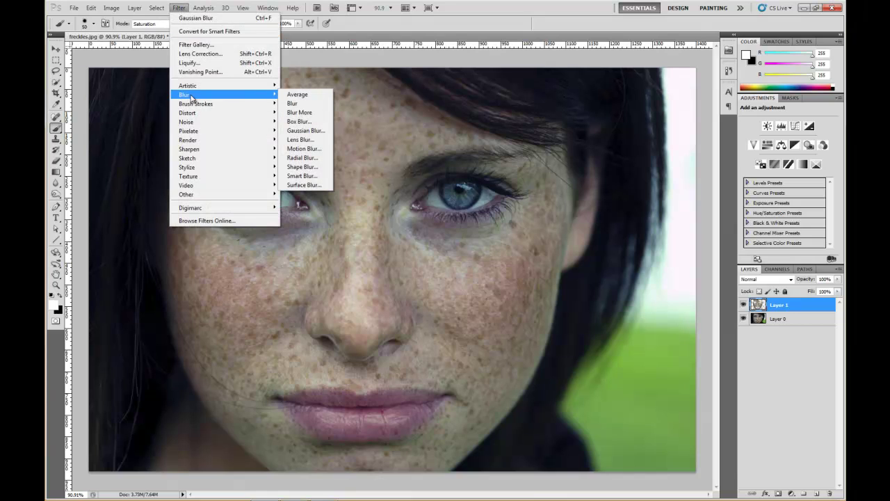
left_click(304, 134)
mouse_move(642, 312)
left_mouse_down()
mouse_move(609, 313)
mouse_move(642, 317)
left_mouse_up()
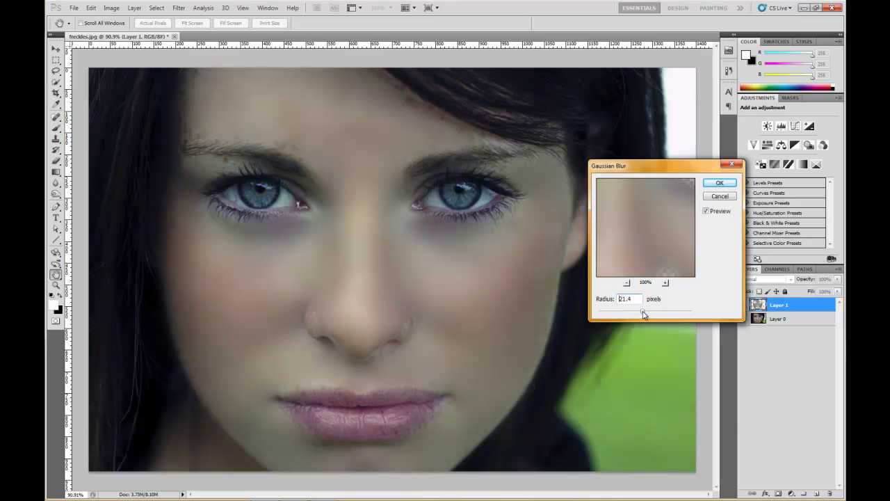
left_click_drag(637, 316, 640, 316)
left_click(720, 183)
key("o")
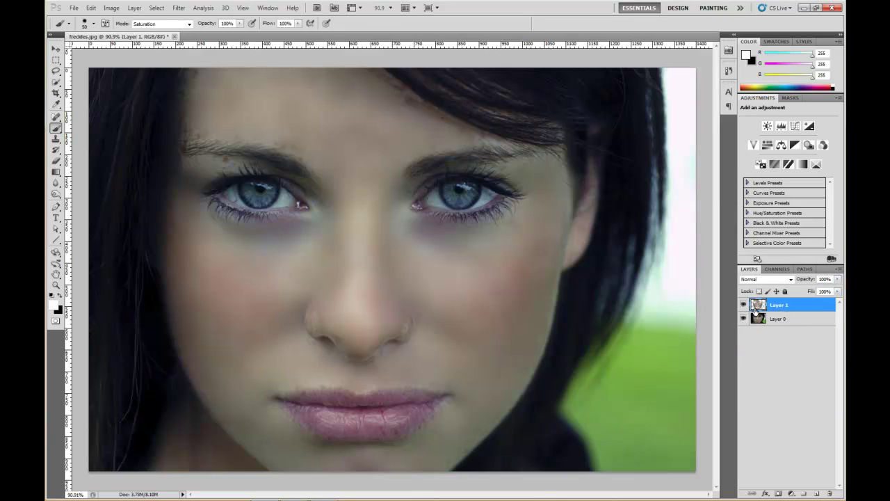
Lower the blurred skin layer's opacity to 60% and compare the face with and without that layer.
left_click(838, 279)
left_click(743, 305)
left_click(743, 305)
left_click(838, 279)
left_click_drag(835, 291, 822, 291)
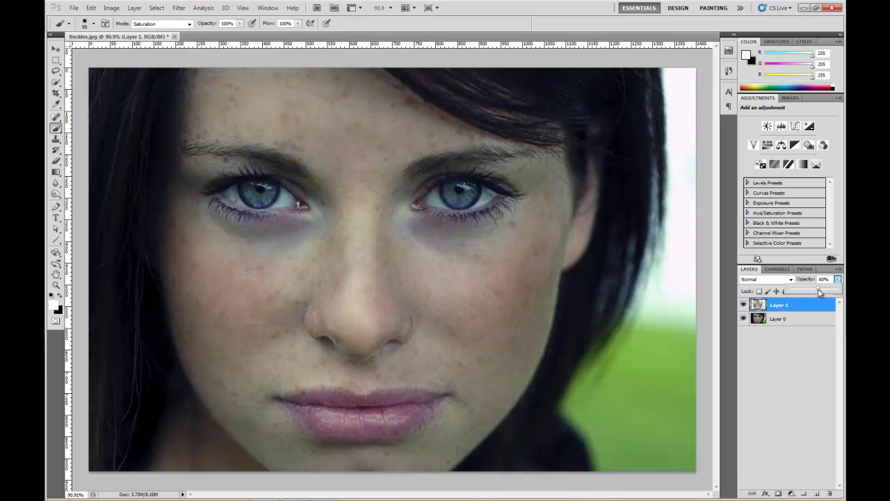
left_click(838, 279)
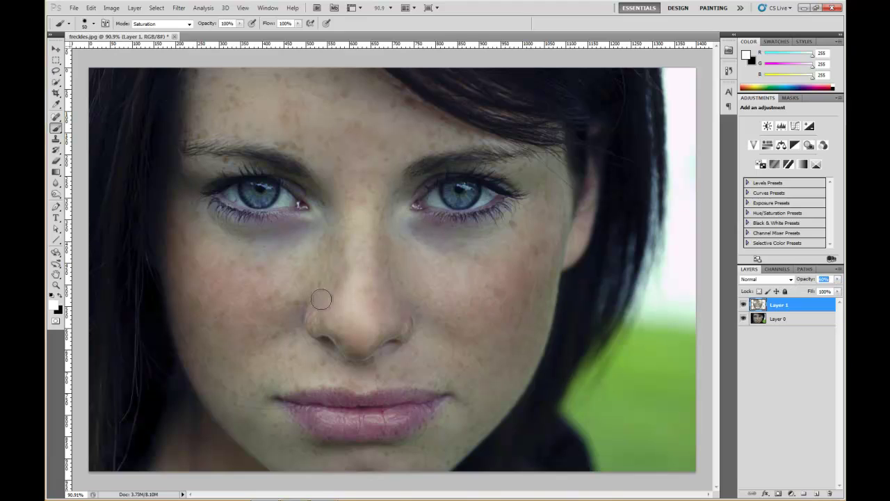
left_click(743, 306)
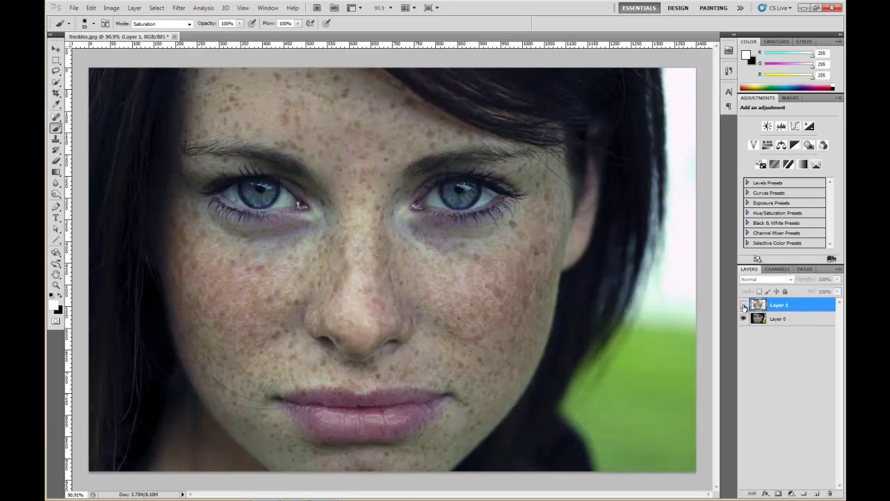
left_click(743, 306)
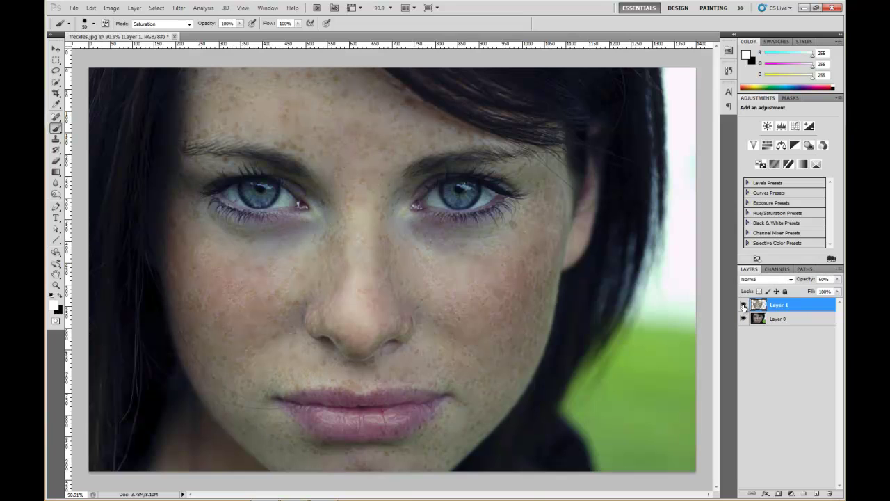
left_click(744, 306)
left_click(744, 306)
Add a new layer in Soft Light blend mode and set the foreground colour to bright blue #00b4ff.
left_click(815, 491)
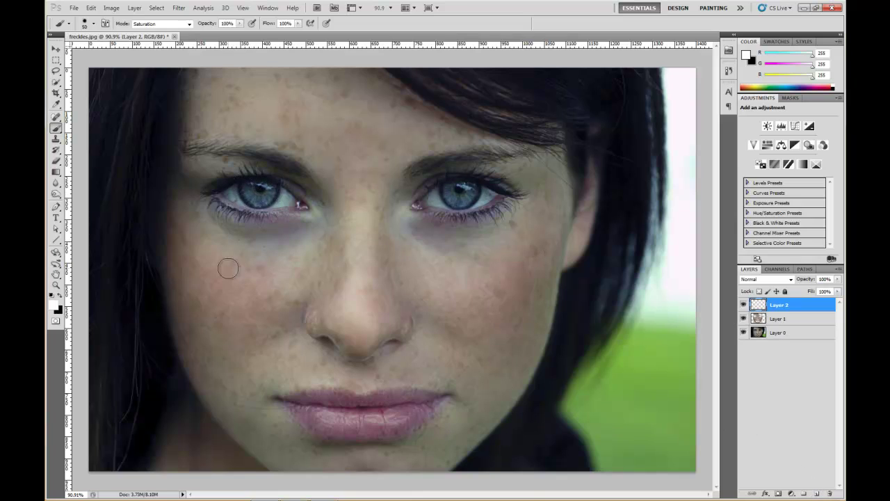
left_click(56, 303)
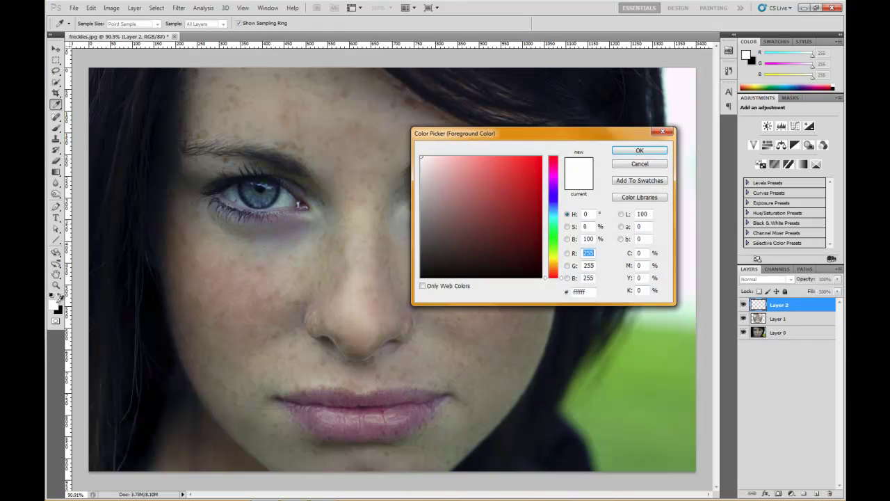
left_click_drag(557, 220, 541, 158)
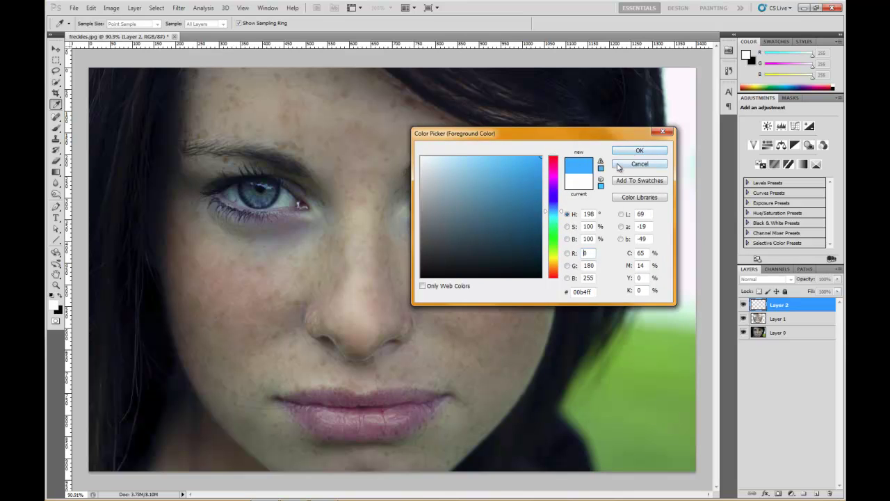
left_click(639, 150)
key("b")
left_click(790, 279)
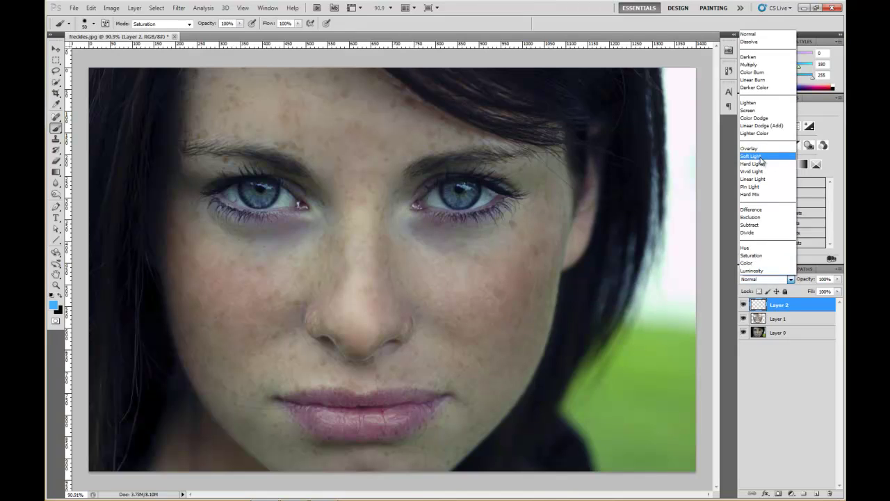
left_click(762, 156)
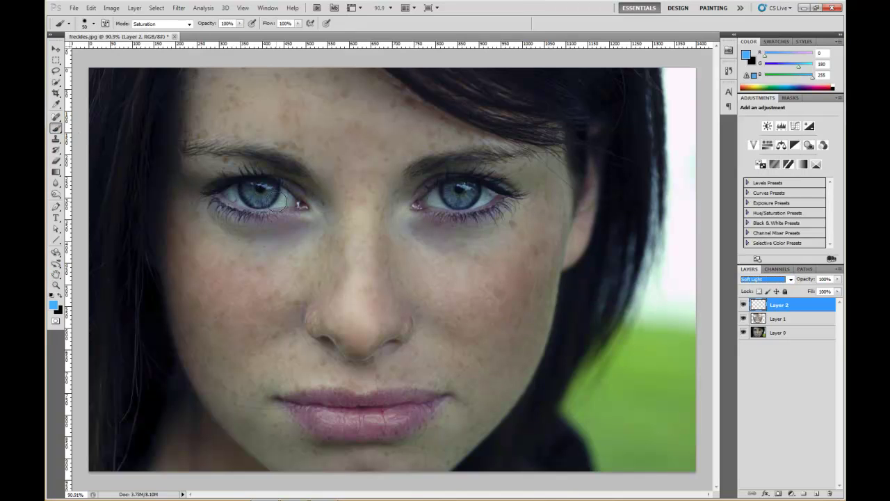
Reduce the brush to 38 px and paint the blue over the irises of both eyes.
left_click_drag(280, 199, 249, 194)
key("bracketleft")
key("bracketleft")
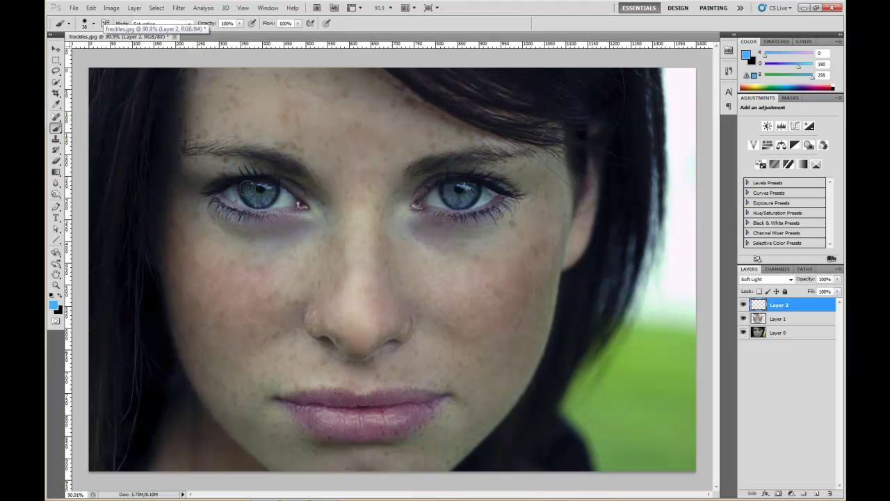
mouse_move(247, 187)
left_mouse_down()
mouse_move(257, 197)
mouse_move(271, 195)
mouse_move(270, 185)
left_mouse_up()
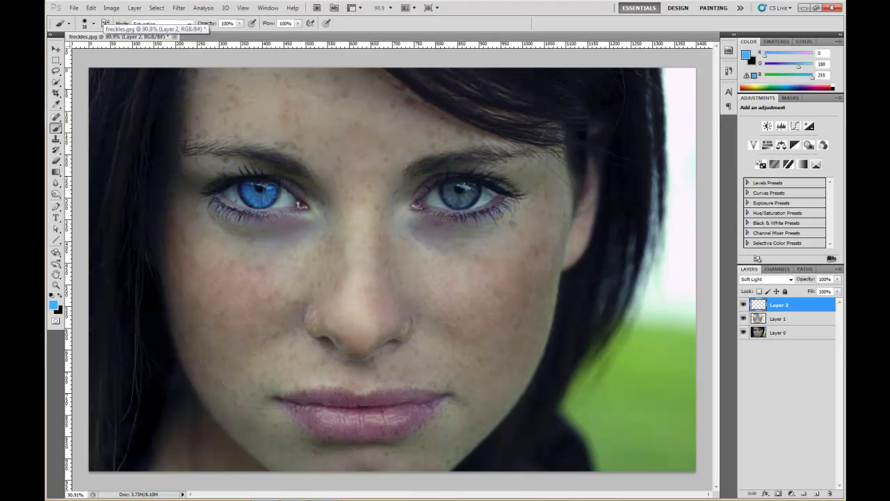
mouse_move(461, 192)
left_mouse_down()
mouse_move(446, 189)
mouse_move(473, 200)
mouse_move(471, 188)
left_mouse_up()
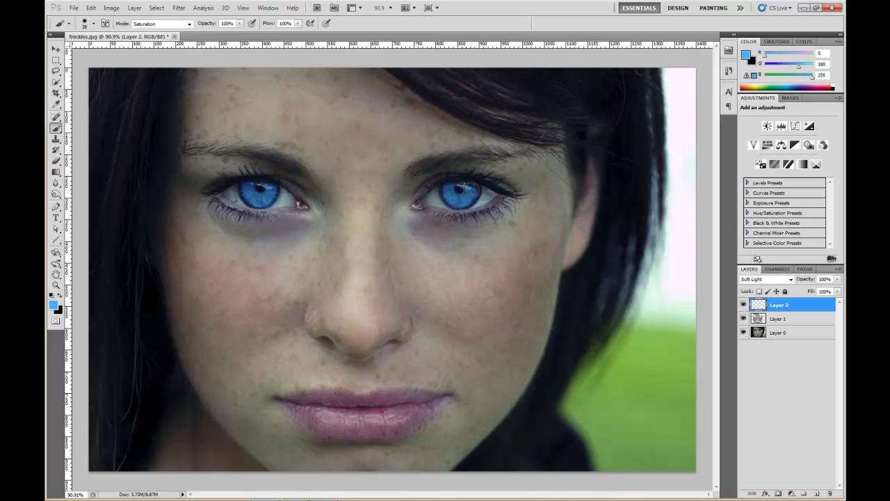
Set the eye colour layer's opacity to 40% and toggle both retouching layers to compare with the original photo.
left_click_drag(839, 280, 815, 292)
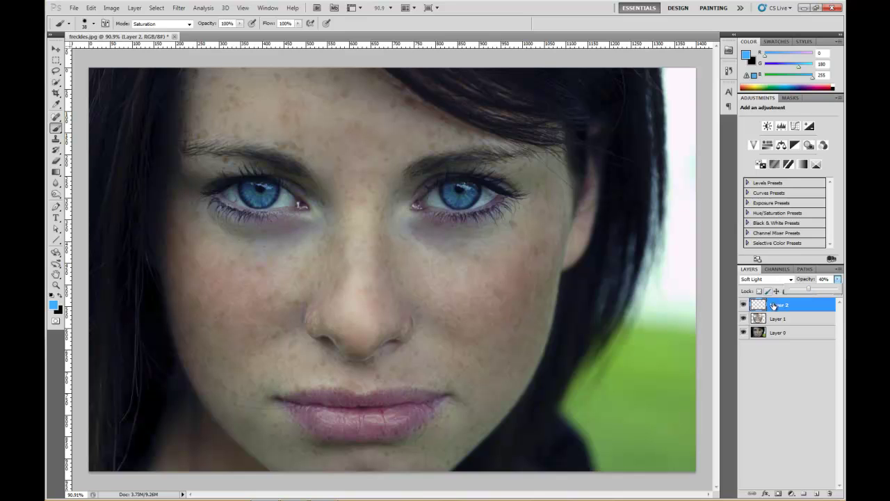
left_click(793, 390)
left_click(743, 305)
left_click(744, 319)
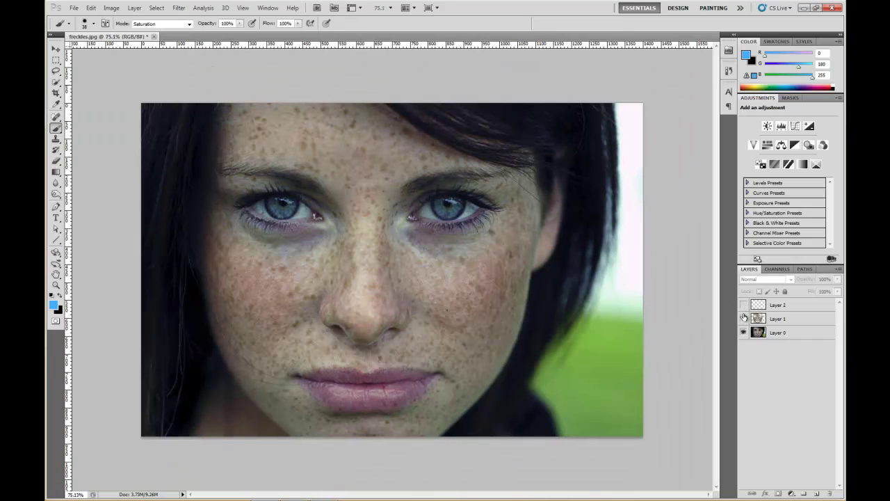
left_click(743, 306)
left_click(744, 319)
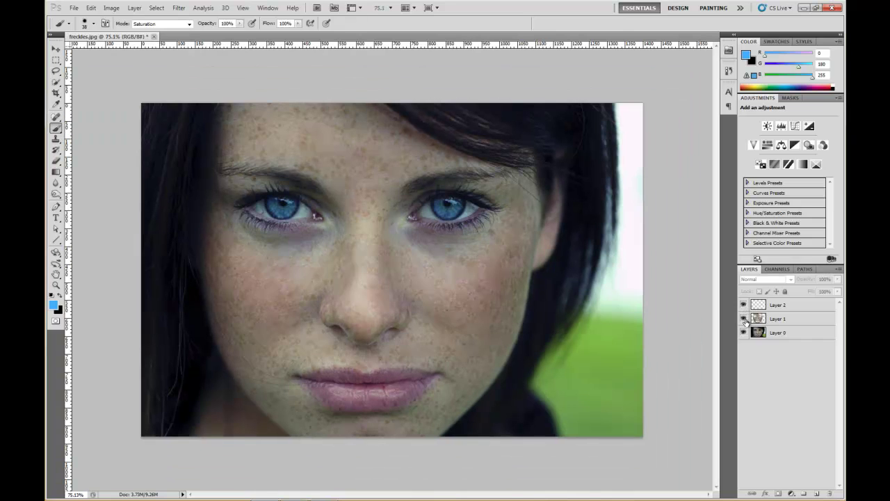